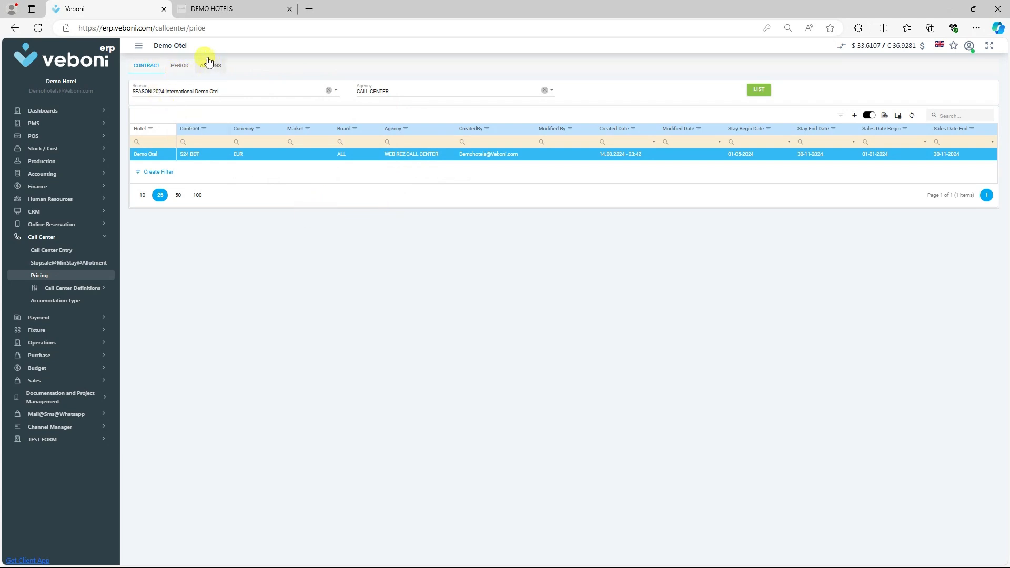
pyautogui.click(164, 93)
pyautogui.click(197, 93)
pyautogui.click(387, 267)
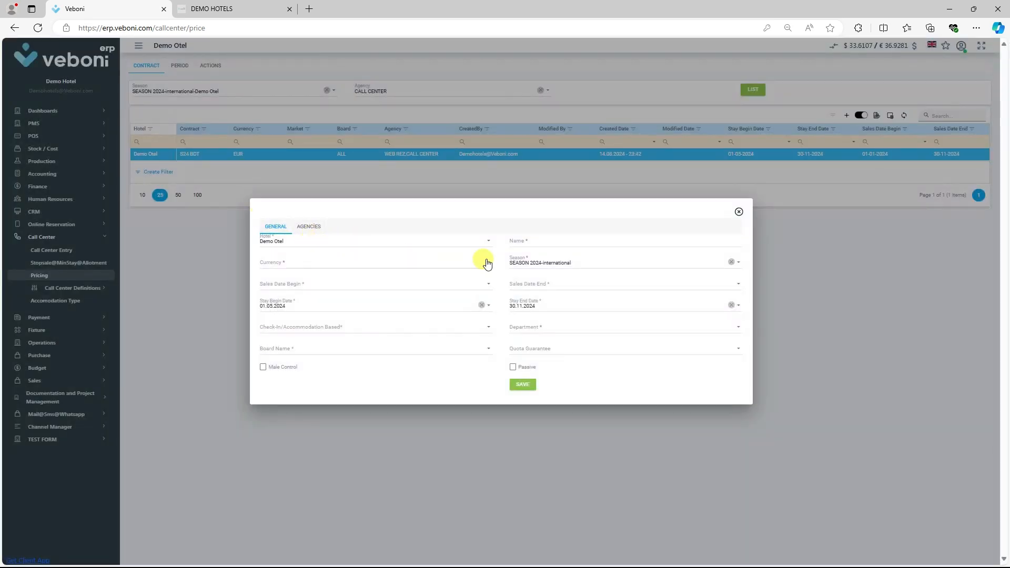
# Name the new contract S24 EUROPE and set its currency to EUR.
pyautogui.click(535, 240)
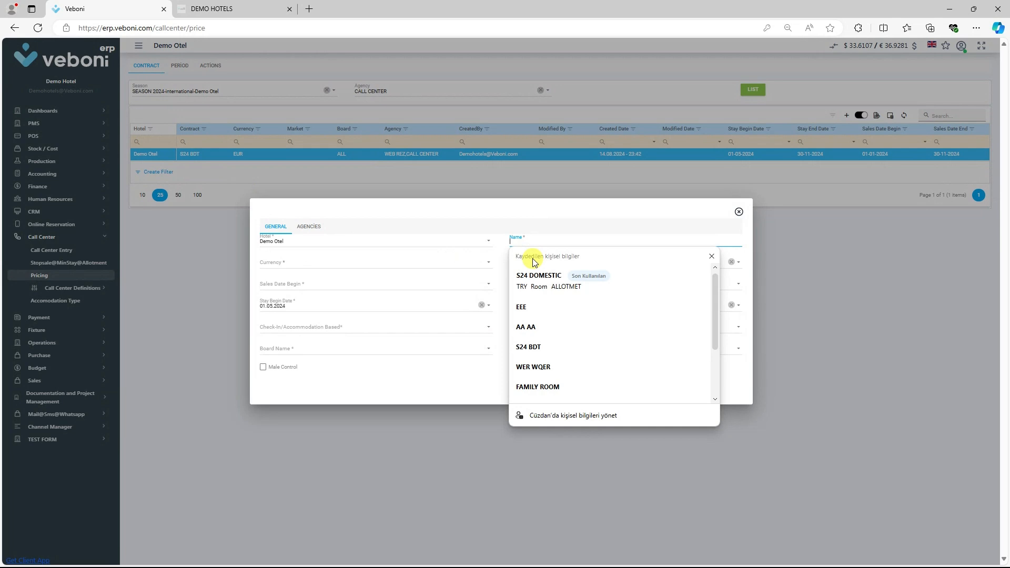
pyautogui.write('S2')
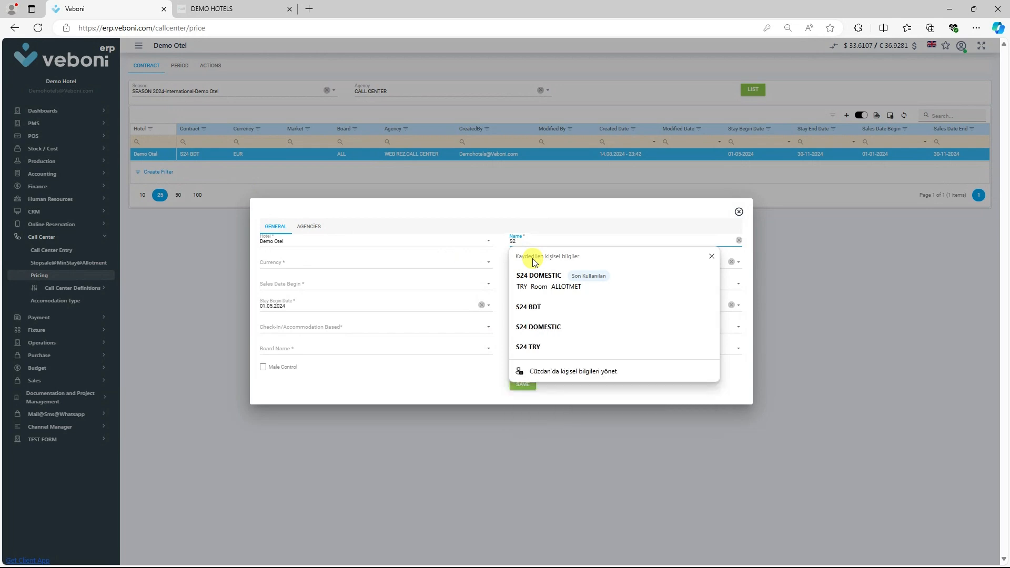
pyautogui.write('4 EUROPE')
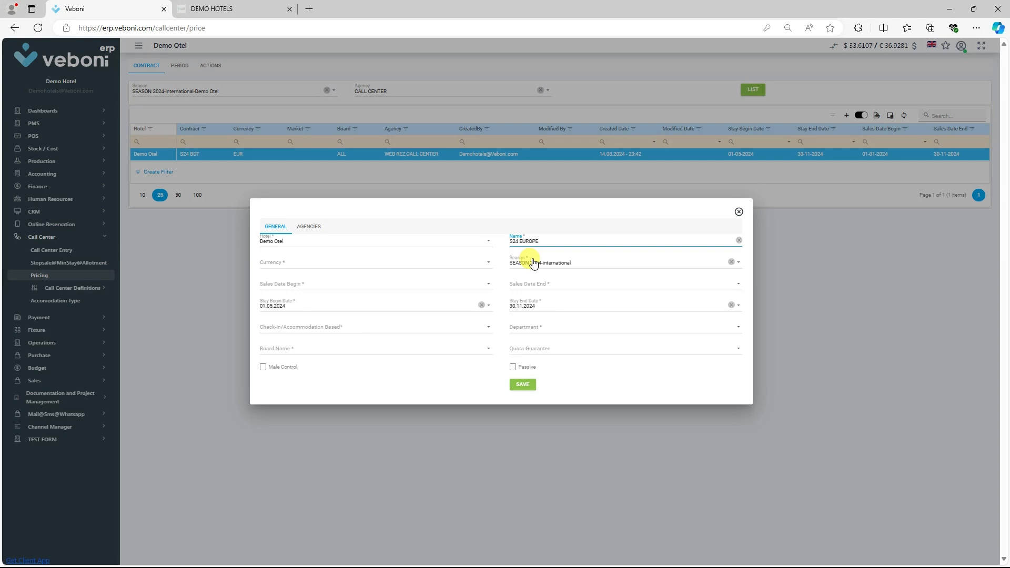
pyautogui.click(347, 264)
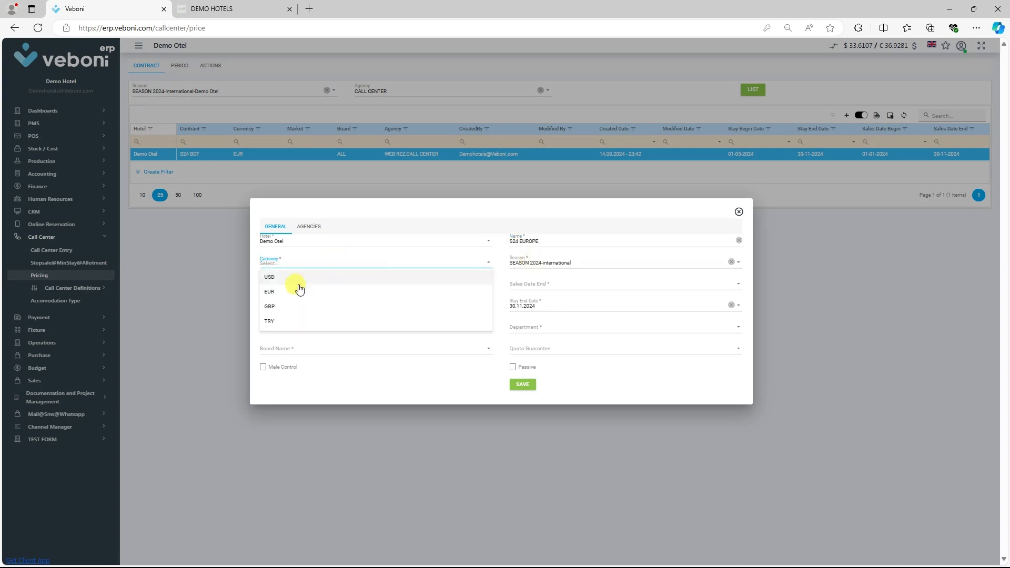
pyautogui.click(275, 291)
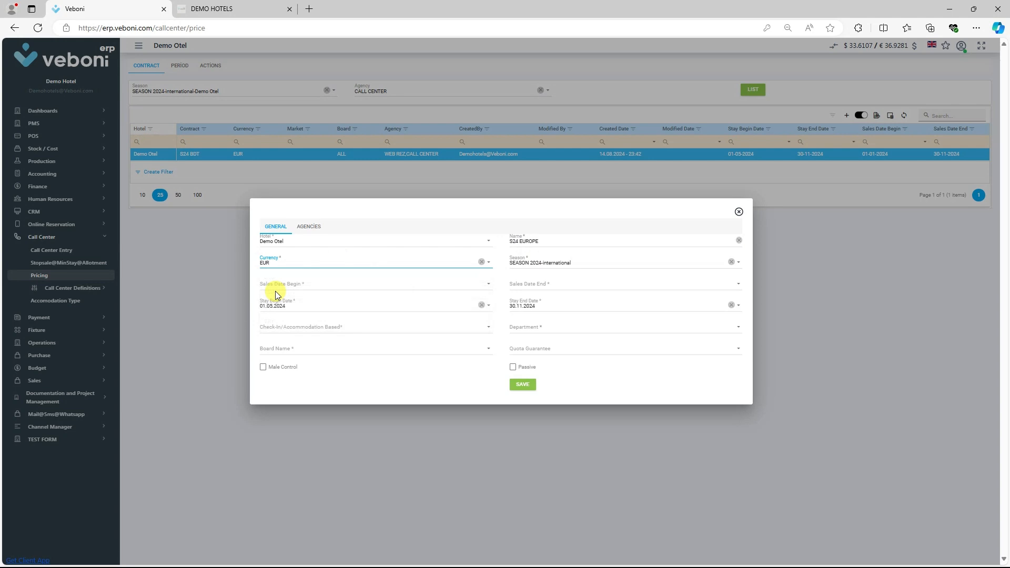
# Set the contract's sales dates from 01.01.2024 to 30.11.2024, accepting the prefilled season and stay dates.
pyautogui.press('Tab')
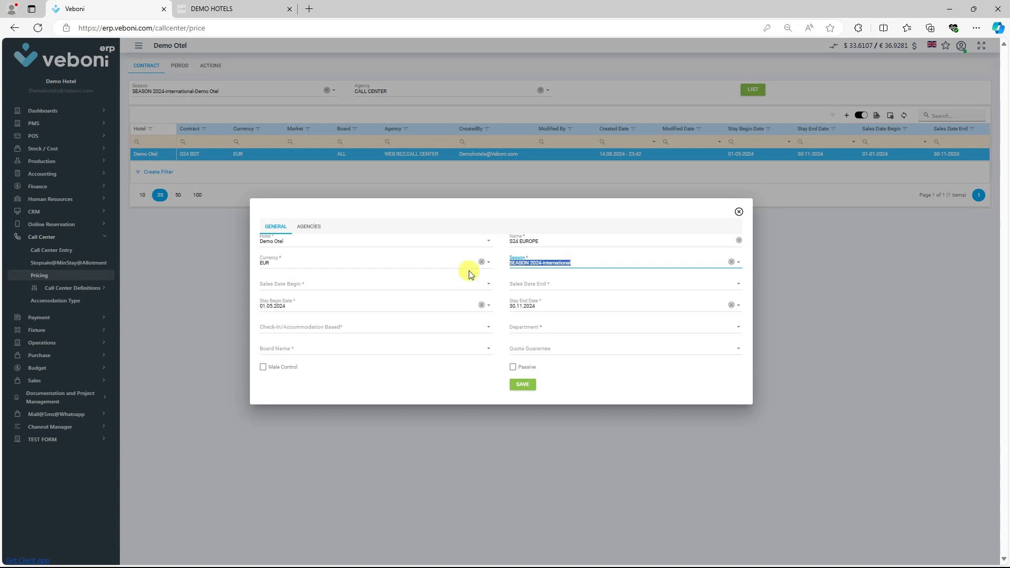
pyautogui.click(297, 287)
pyautogui.write('01.01.2024')
pyautogui.press('Tab')
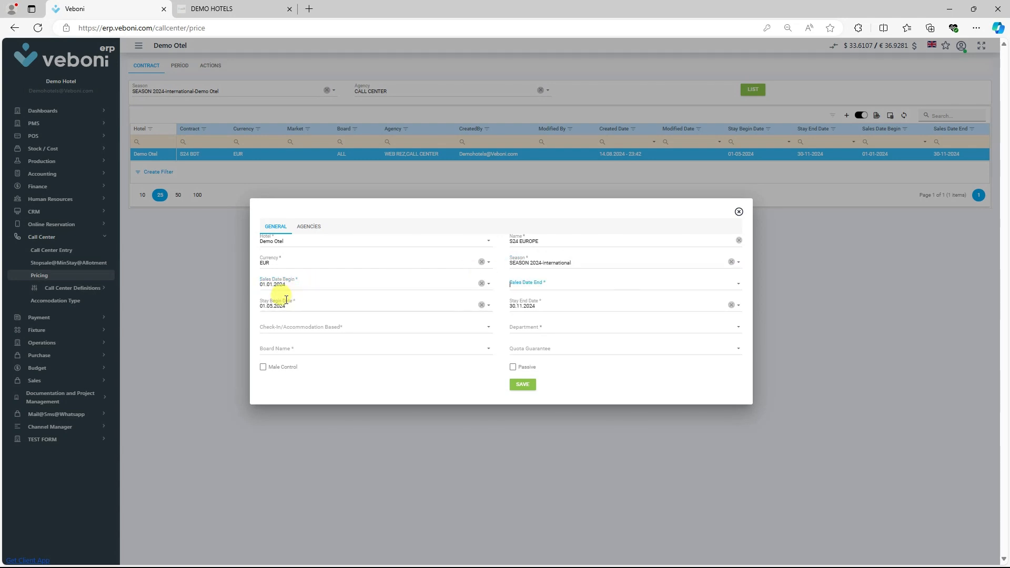
pyautogui.write('30.11.2024')
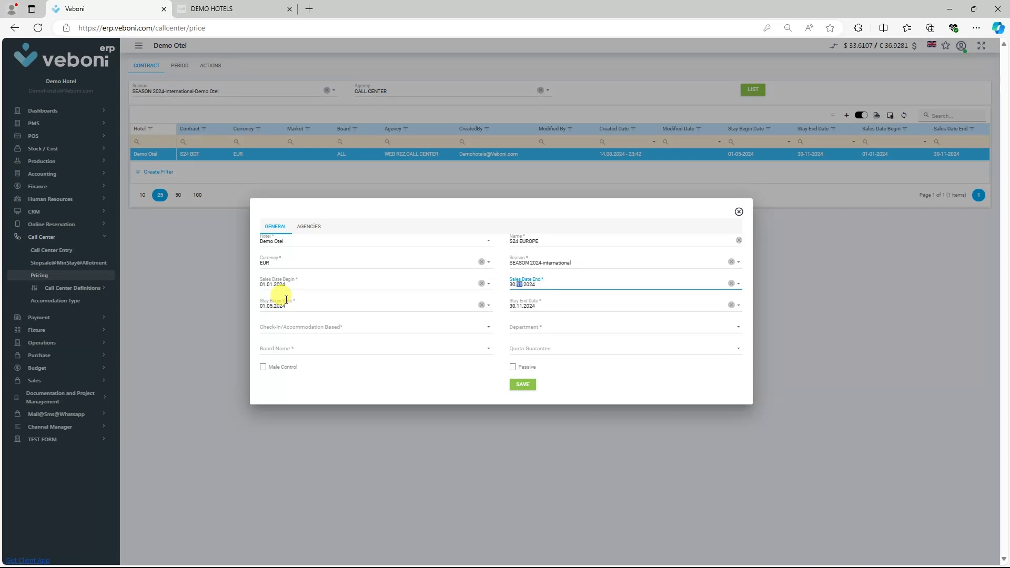
pyautogui.press('Tab')
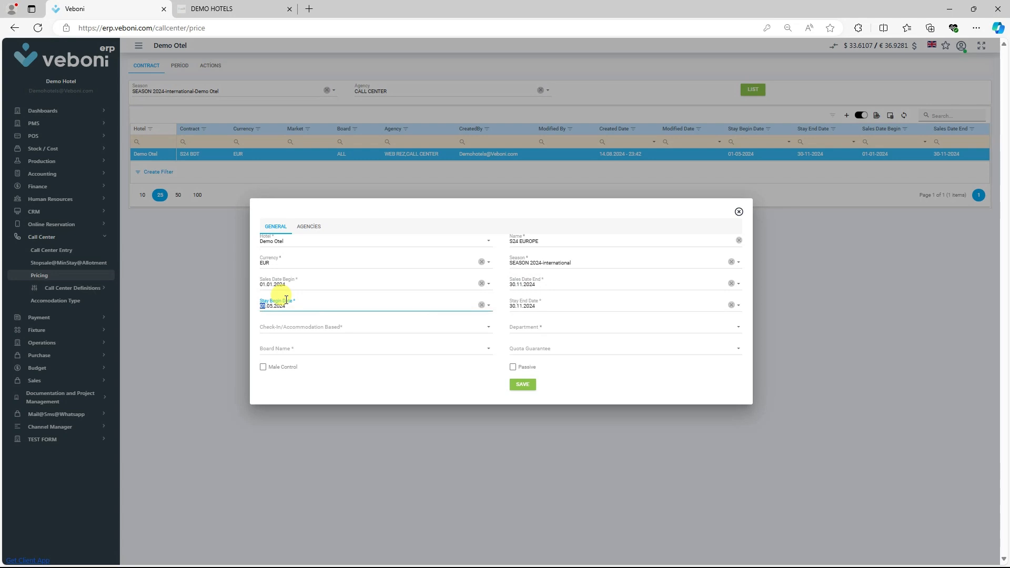
pyautogui.press('Tab')
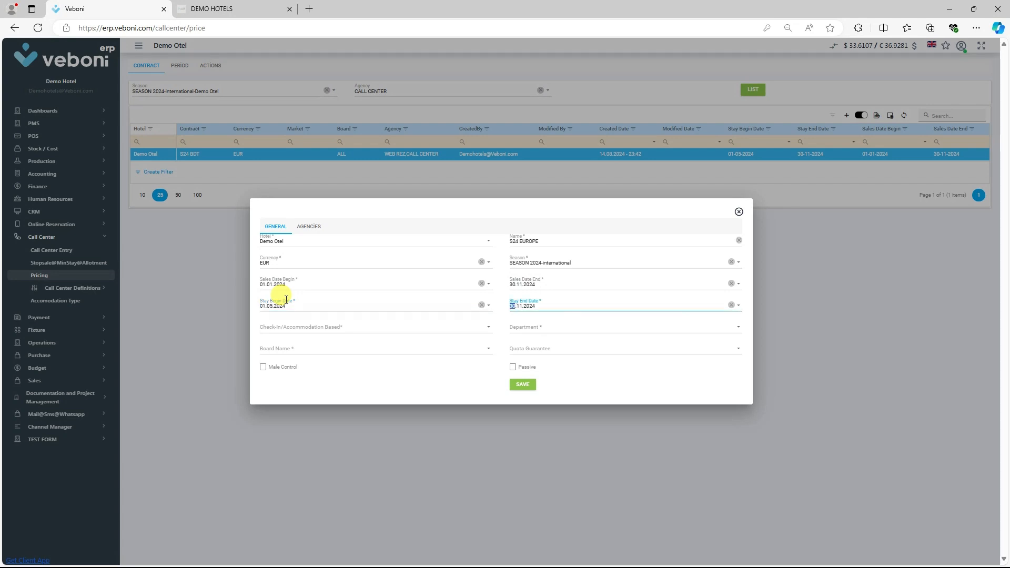
pyautogui.press('Tab')
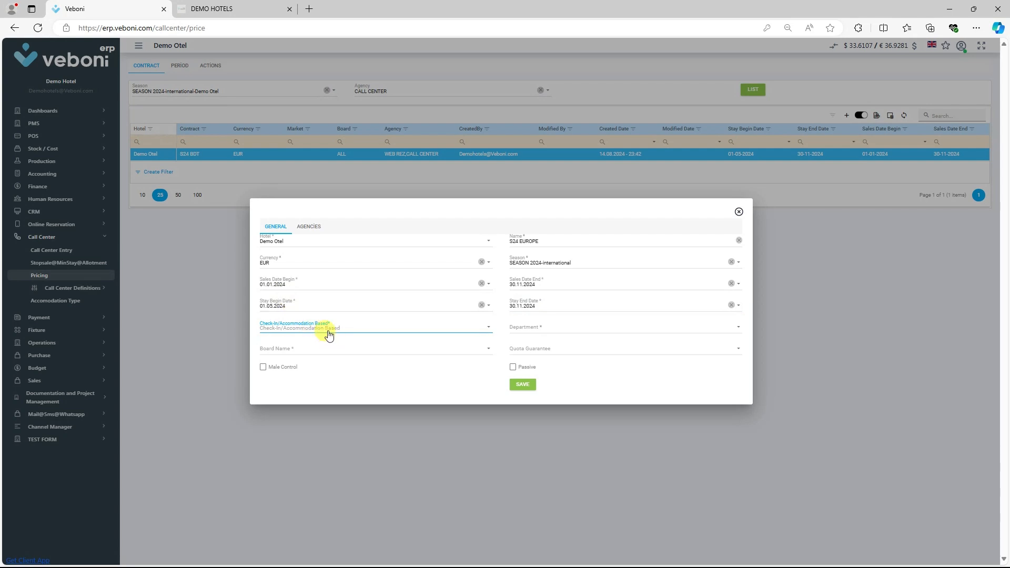
# Set the contract's check-in/accommodation basis to Exchange Rate On Entry Day and its department to Room.
pyautogui.click(314, 333)
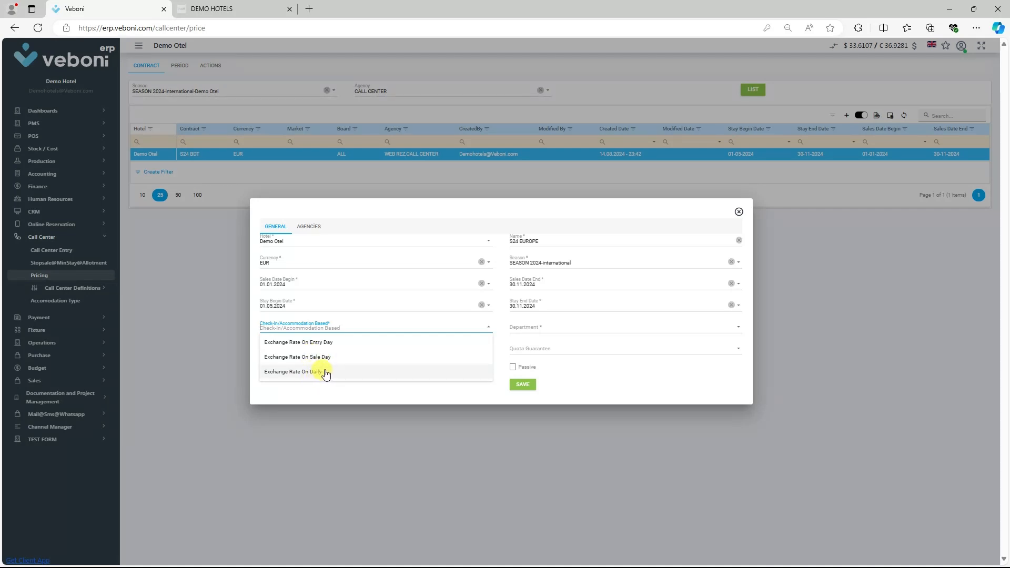
pyautogui.click(321, 343)
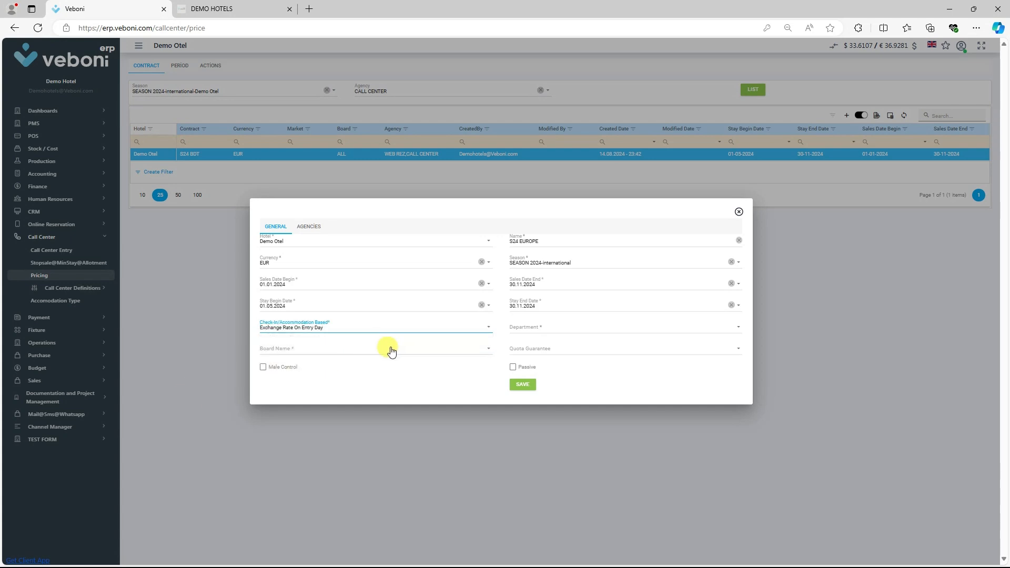
pyautogui.click(544, 328)
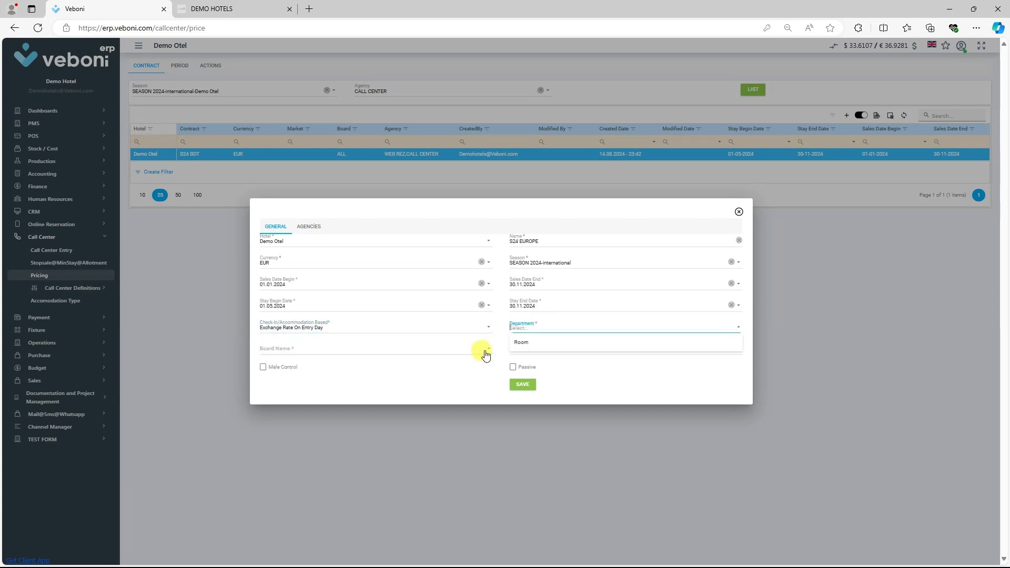
pyautogui.click(544, 342)
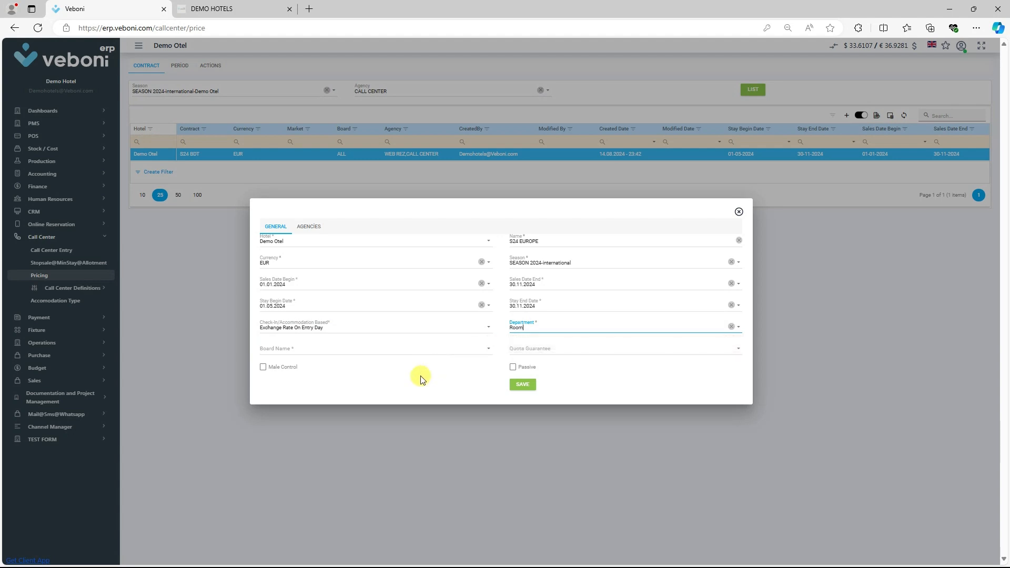
# Choose ALL as the contract's board and ALLOTMET as its quota guarantee.
pyautogui.click(327, 353)
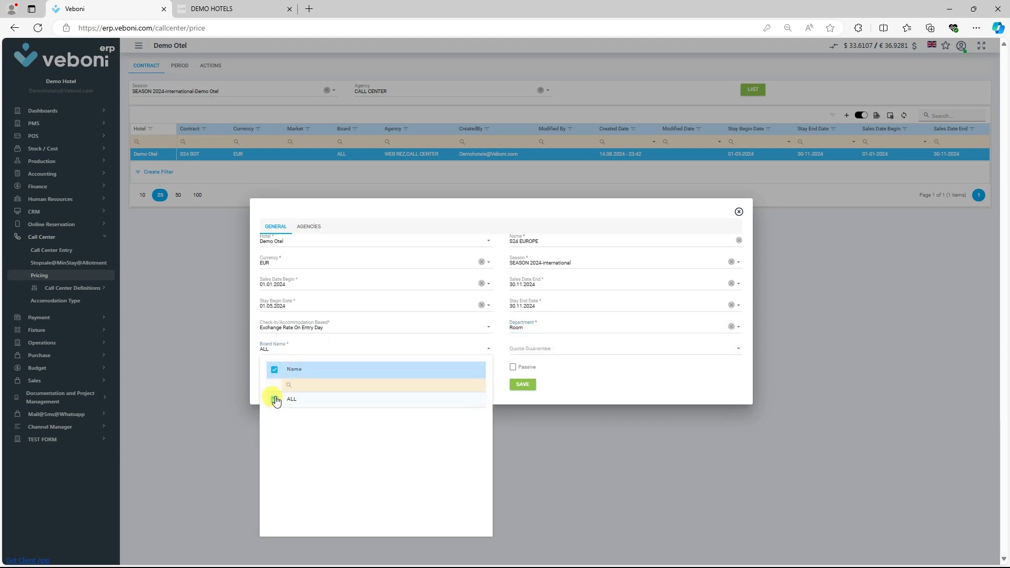
pyautogui.click(604, 356)
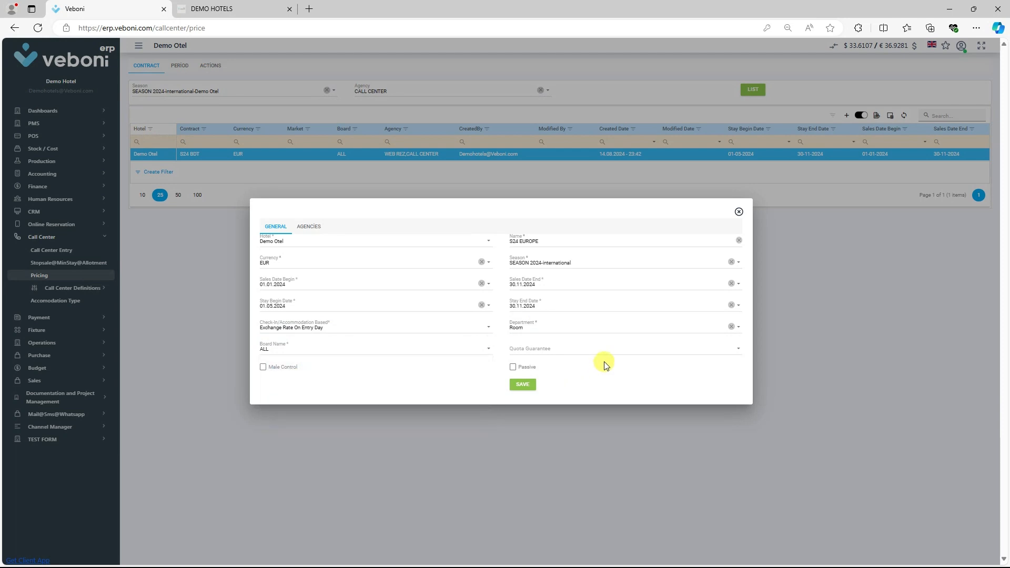
pyautogui.click(548, 347)
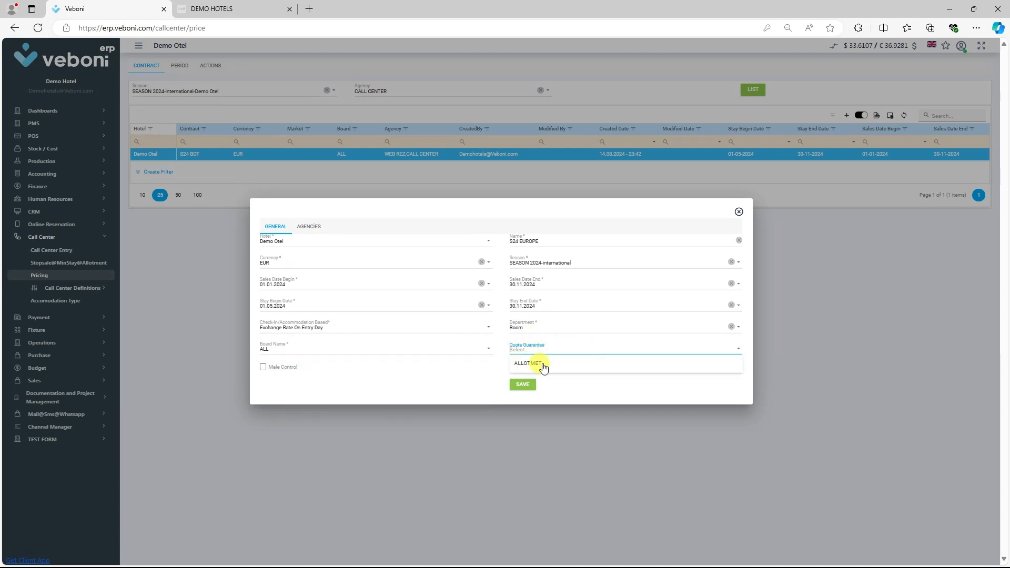
pyautogui.click(531, 363)
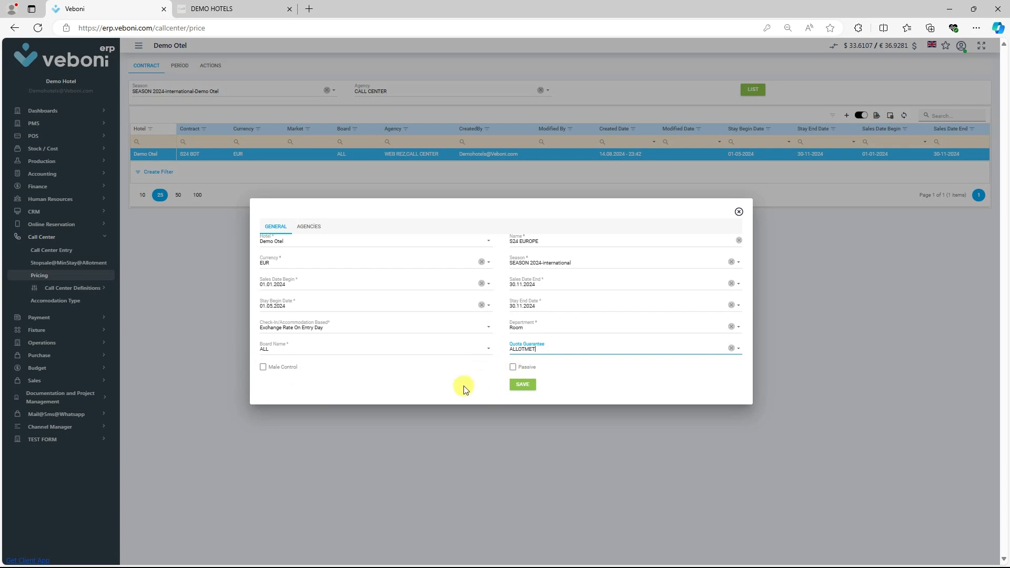
# Assign the WEB REZ and CALL CENTER agencies to the contract and save it.
pyautogui.click(306, 230)
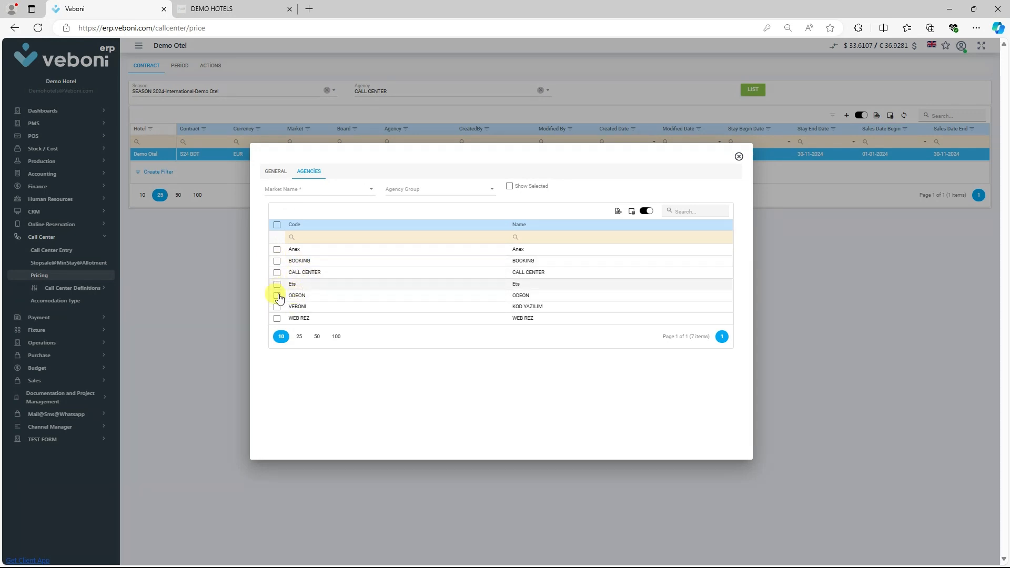
pyautogui.click(277, 318)
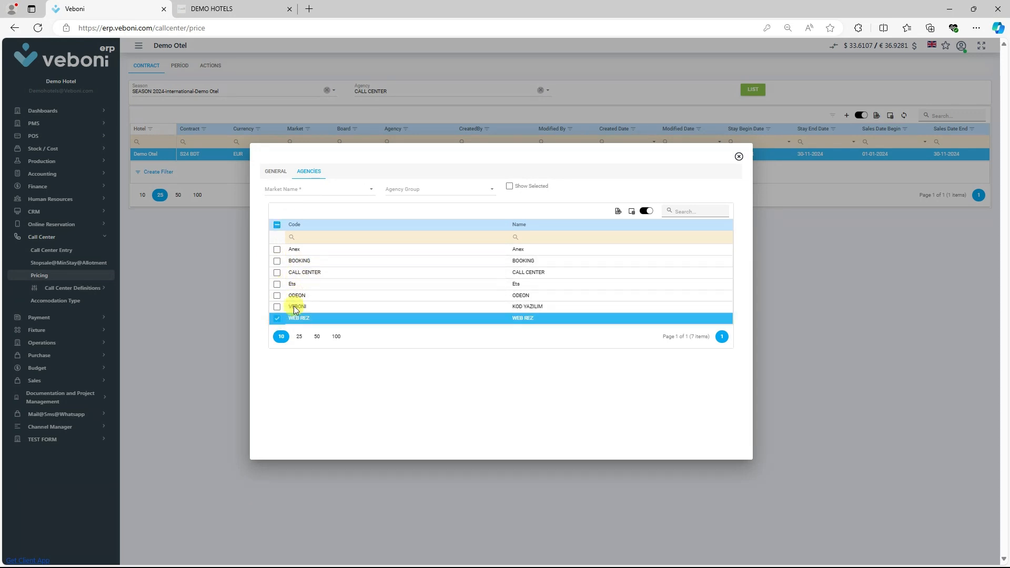
pyautogui.click(277, 273)
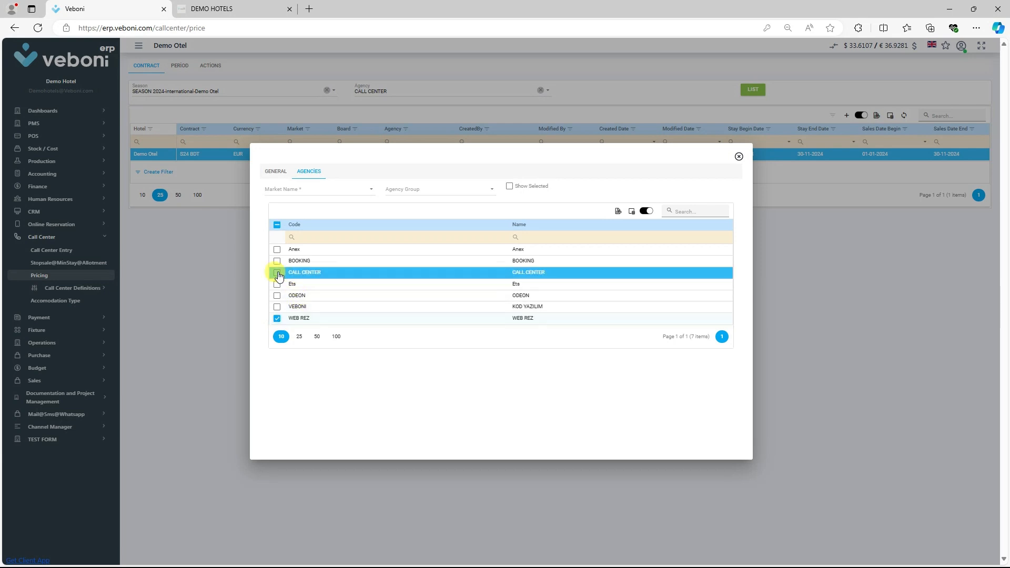
pyautogui.click(279, 175)
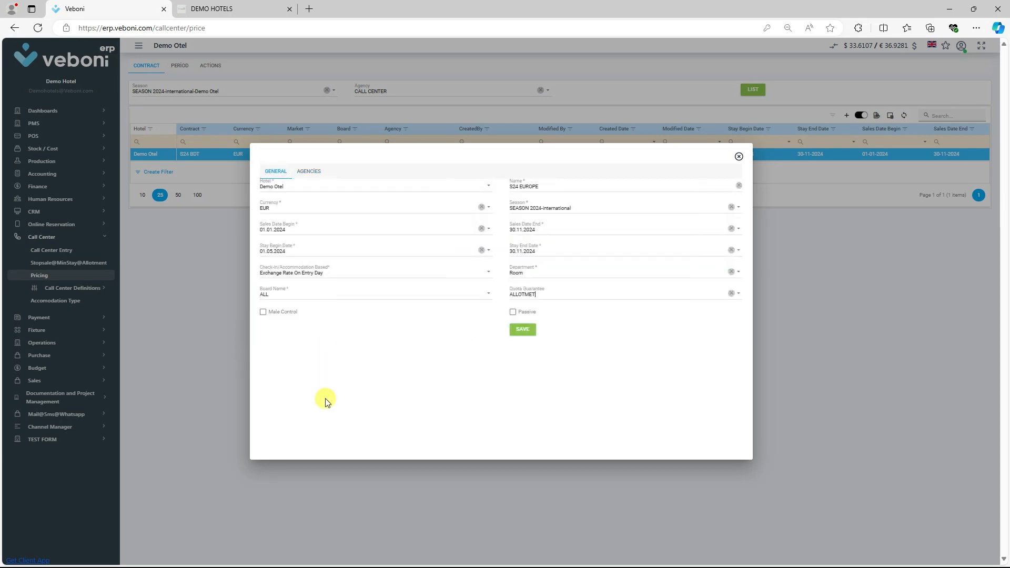
pyautogui.click(523, 329)
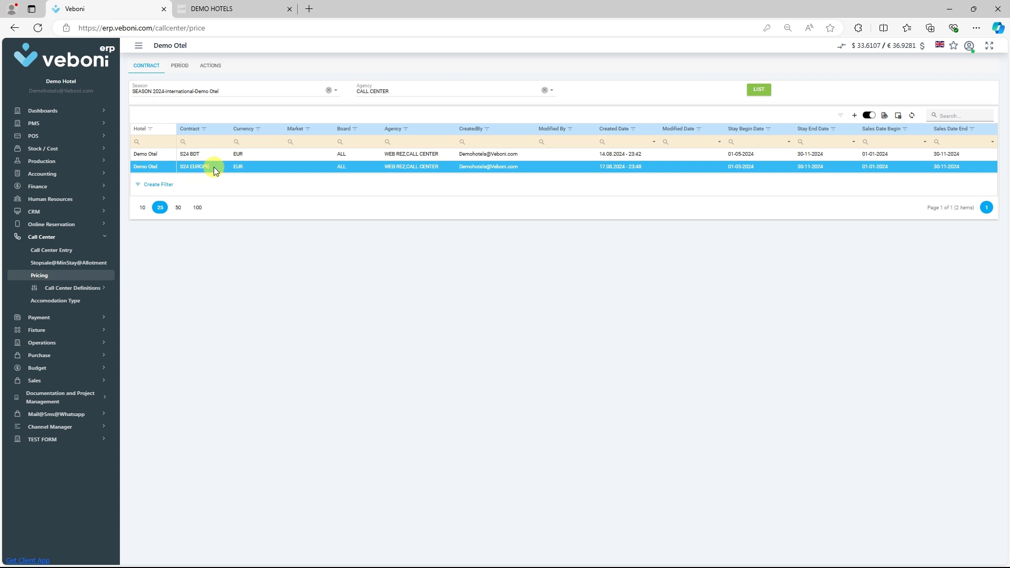
# Start a new price period for the S24 EUROPE contract with stay dates from 19.08.2024 to 30.09.2024.
pyautogui.click(180, 67)
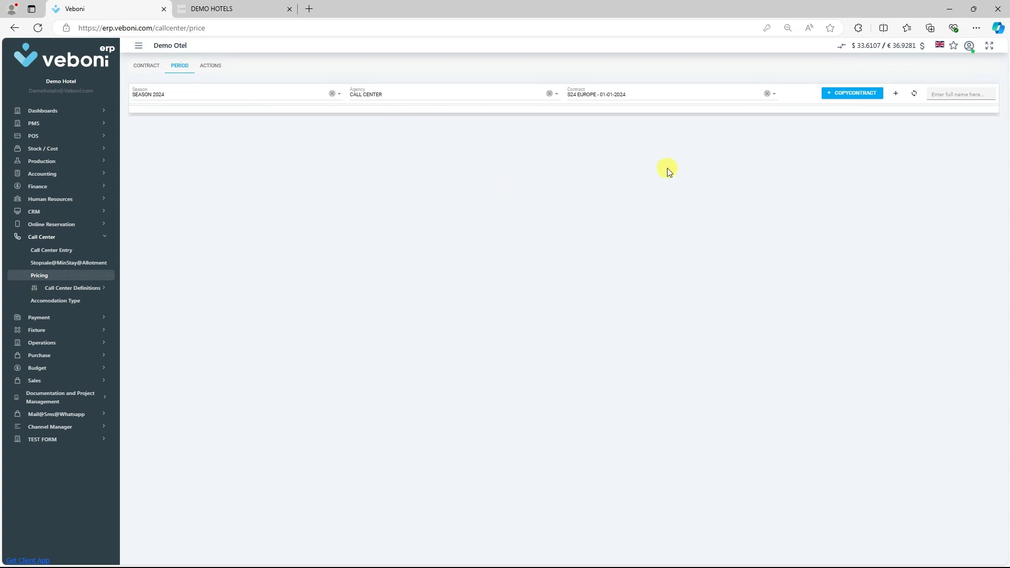
pyautogui.click(896, 95)
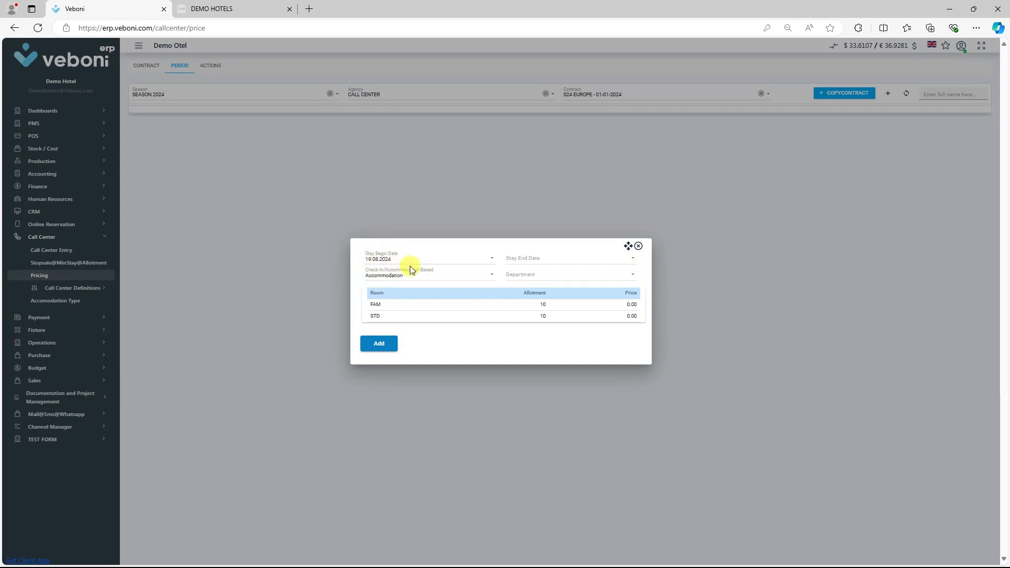
pyautogui.click(522, 257)
pyautogui.press('Tab')
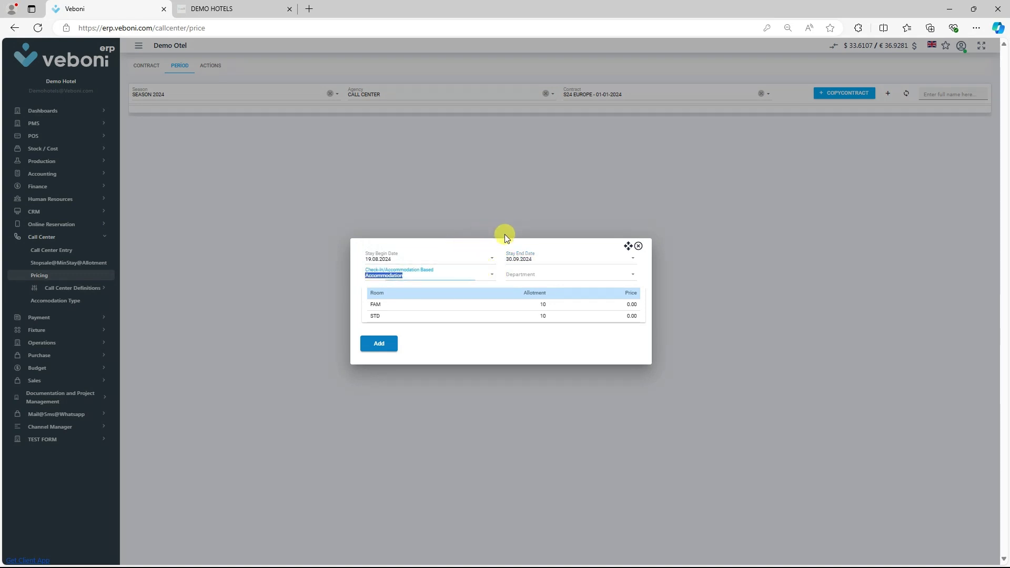
# Base the period on Accommodation and set its department to Room.
pyautogui.click(404, 278)
pyautogui.click(377, 289)
pyautogui.click(532, 277)
pyautogui.click(497, 294)
pyautogui.click(529, 273)
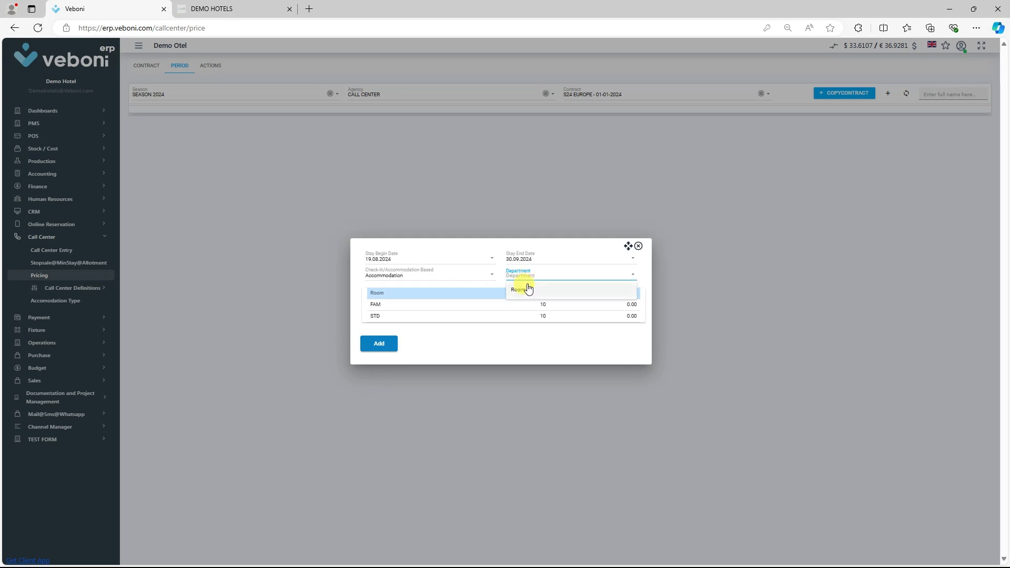
pyautogui.click(523, 288)
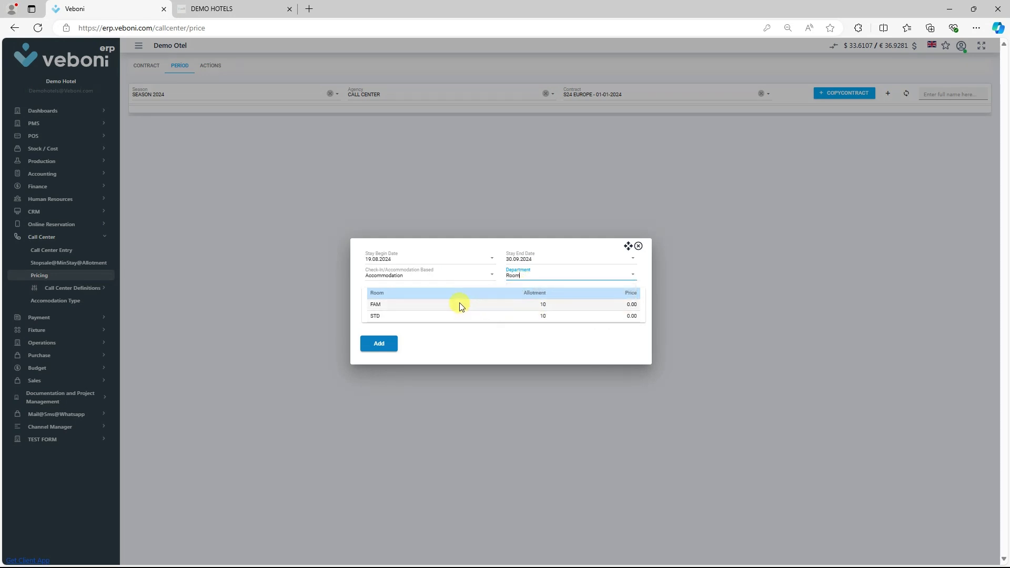
# Price the FAM room at 200 and the STD room at 100, and add the period to the contract.
pyautogui.click(617, 305)
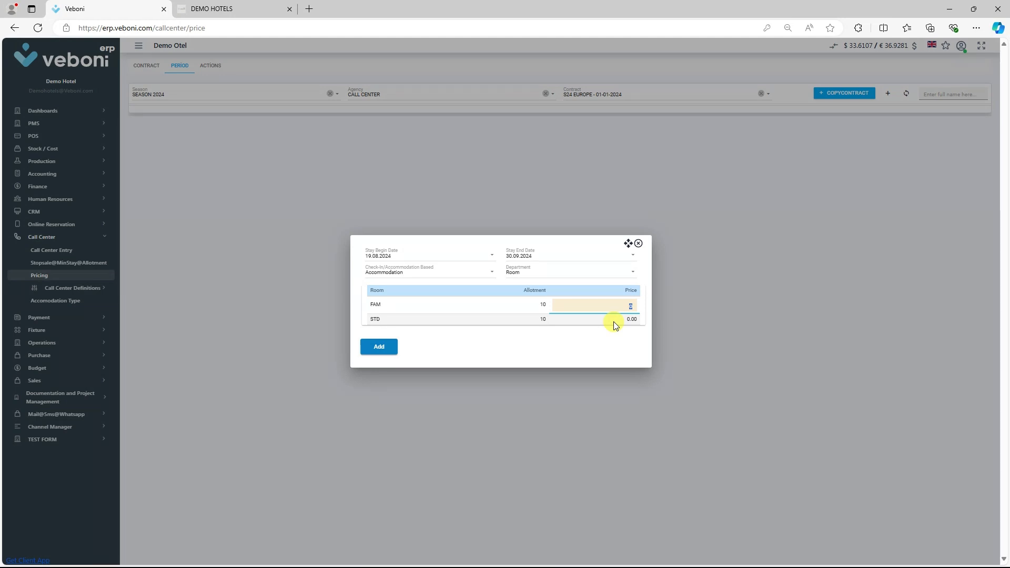
pyautogui.click(612, 322)
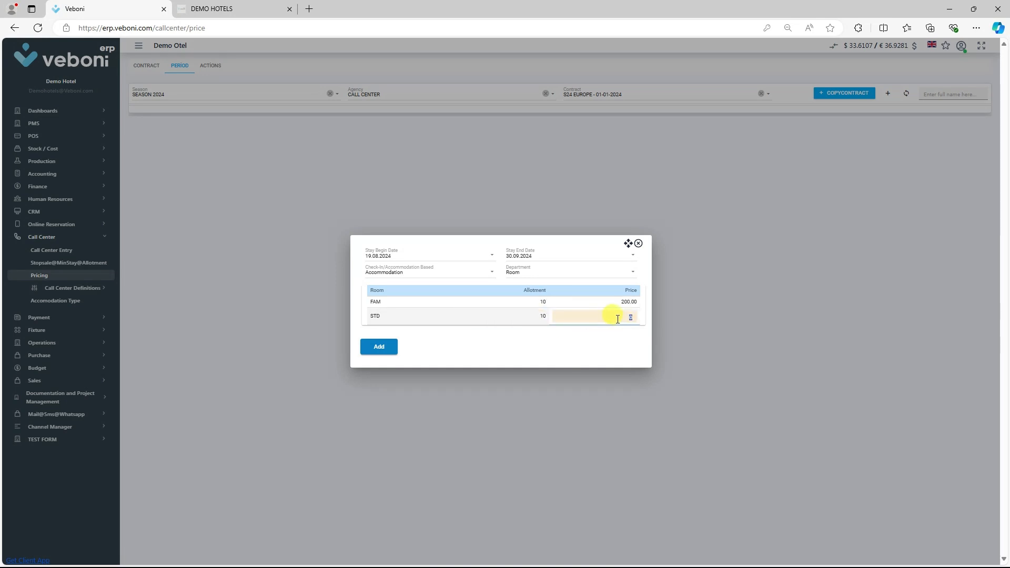
pyautogui.press('Return')
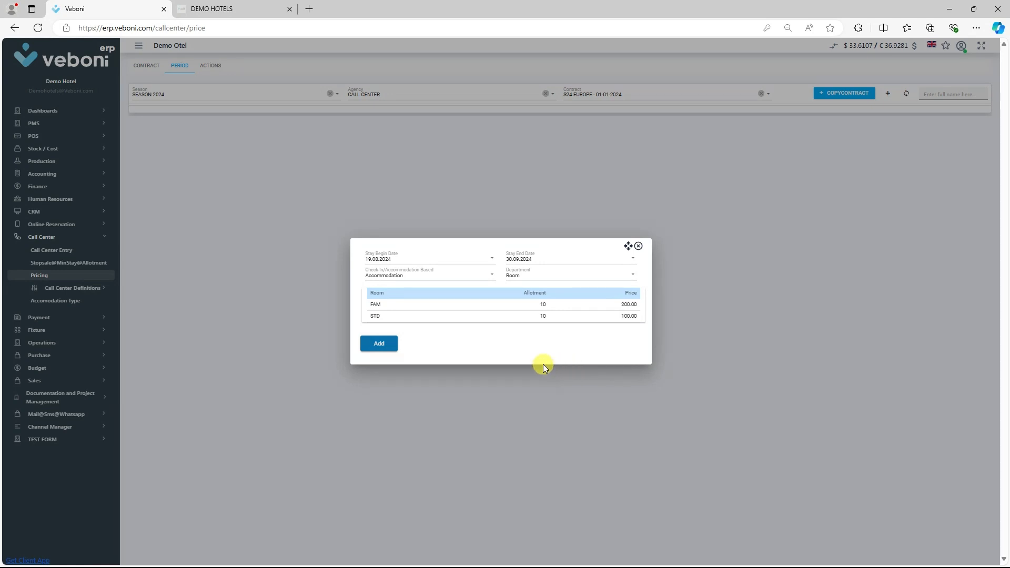
pyautogui.click(379, 345)
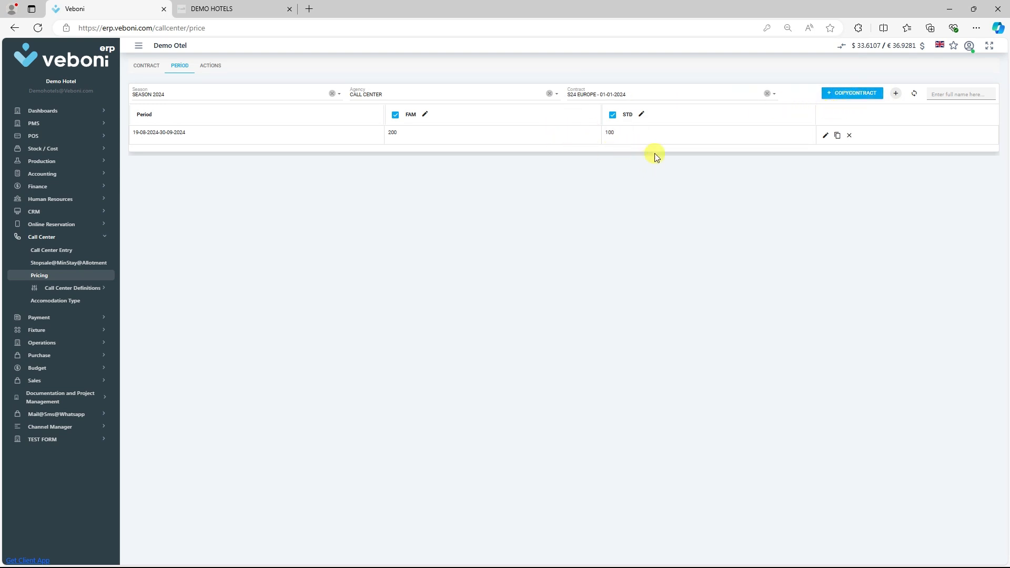
# Start another price period for the S24 EUROPE contract from 01.10.2024 to 30.11.2024, Accommodation based, with the Room department.
pyautogui.click(897, 98)
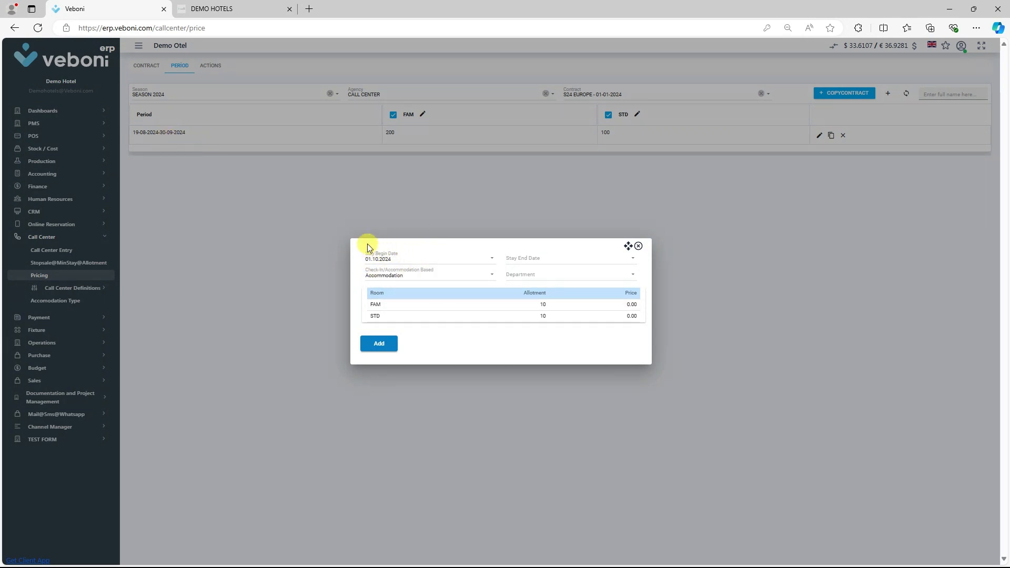
pyautogui.click(522, 259)
pyautogui.write('3011')
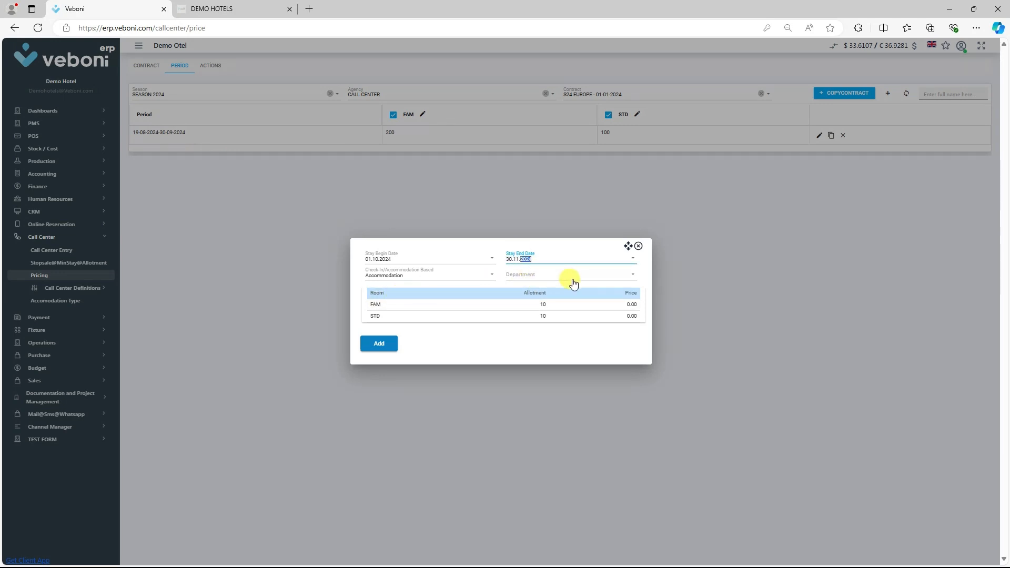
pyautogui.press('Tab')
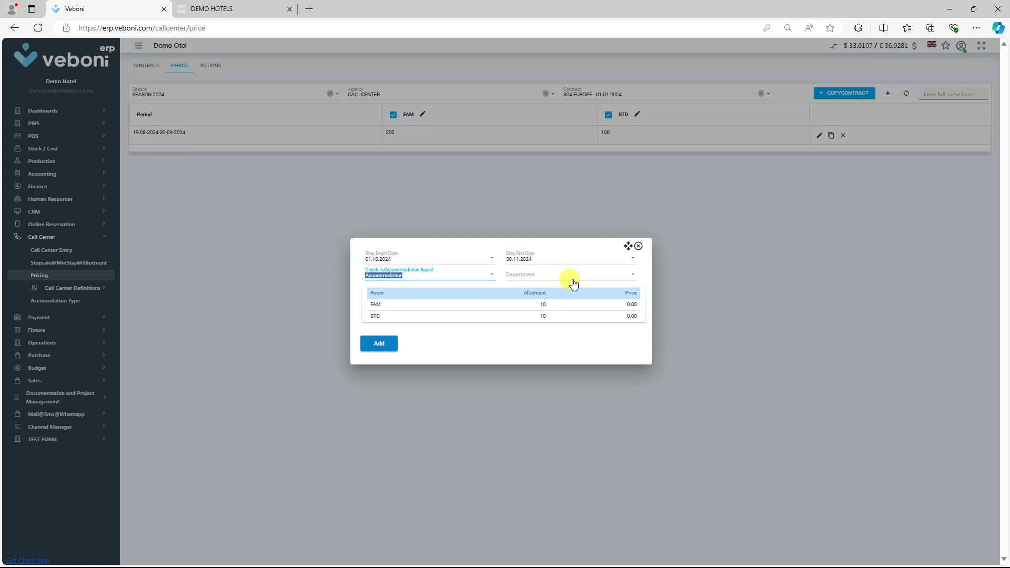
pyautogui.press('Tab')
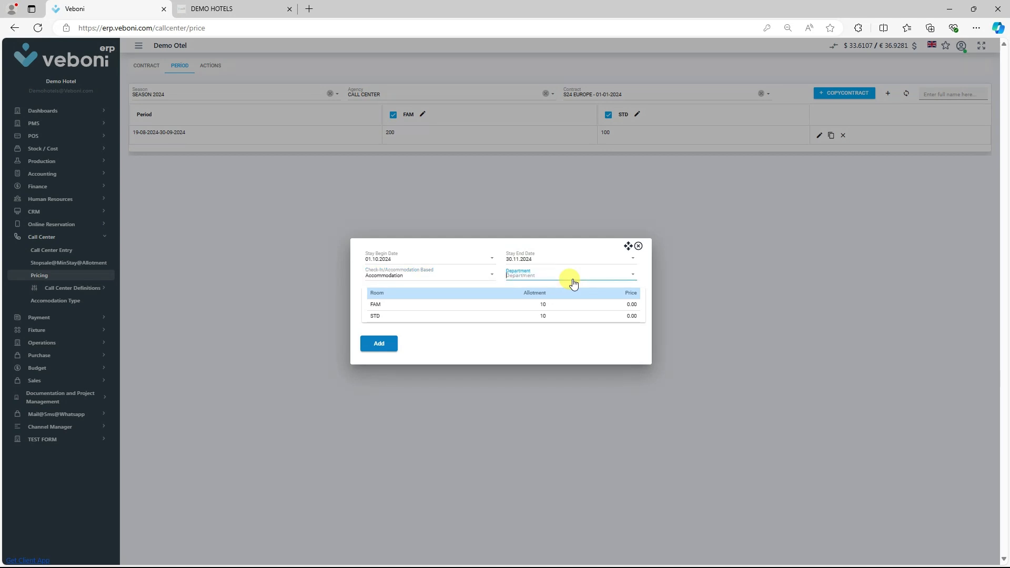
pyautogui.click(548, 273)
pyautogui.click(548, 289)
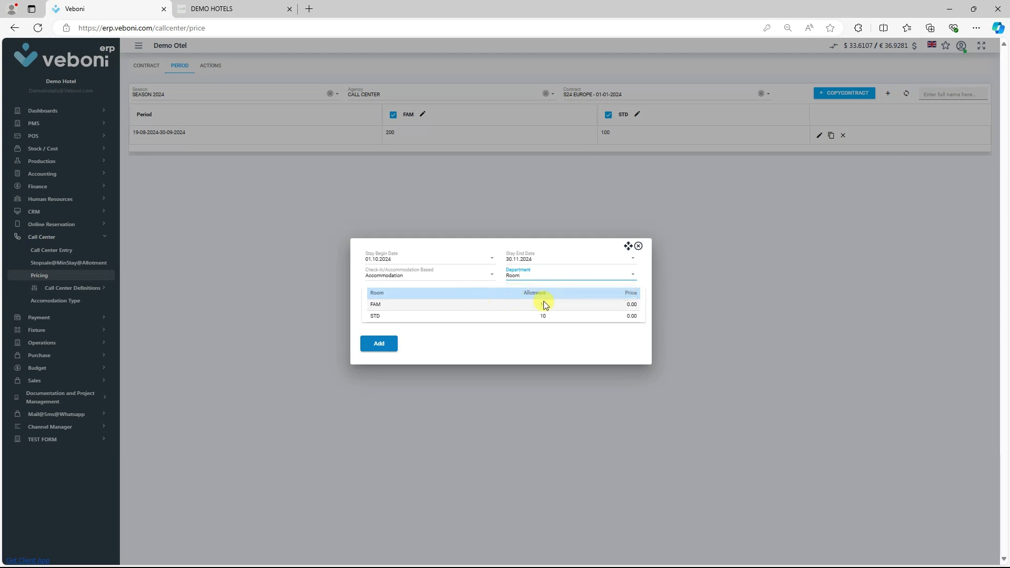
# Price the FAM room at 180 and the STD room at 80, and add the period to the contract.
pyautogui.click(629, 307)
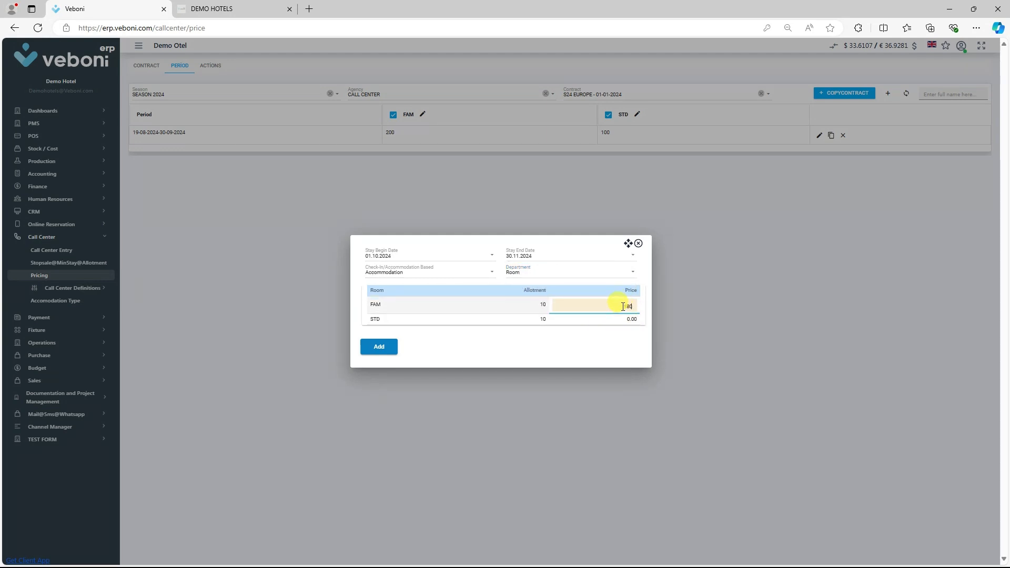
pyautogui.click(631, 317)
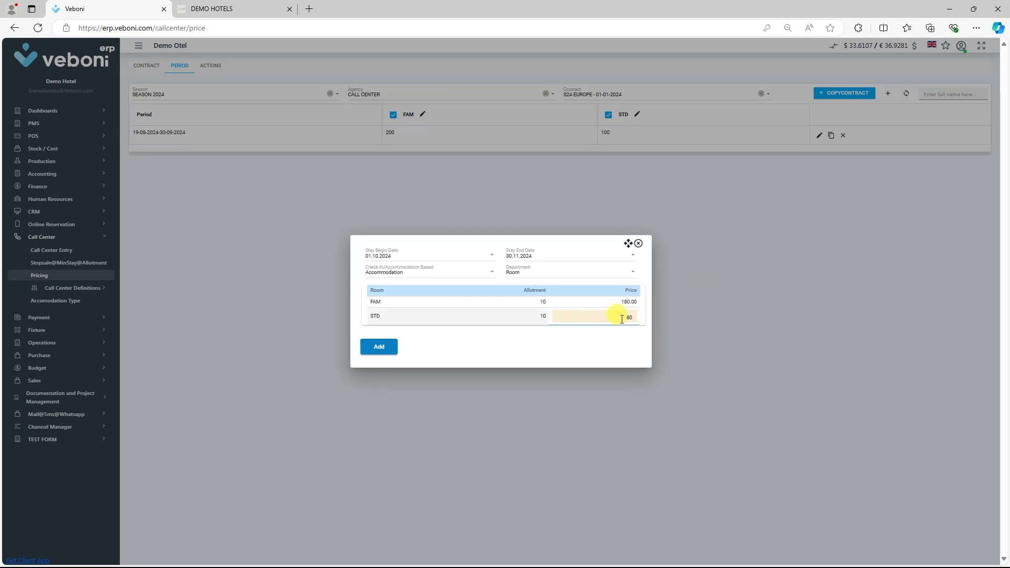
pyautogui.write('80')
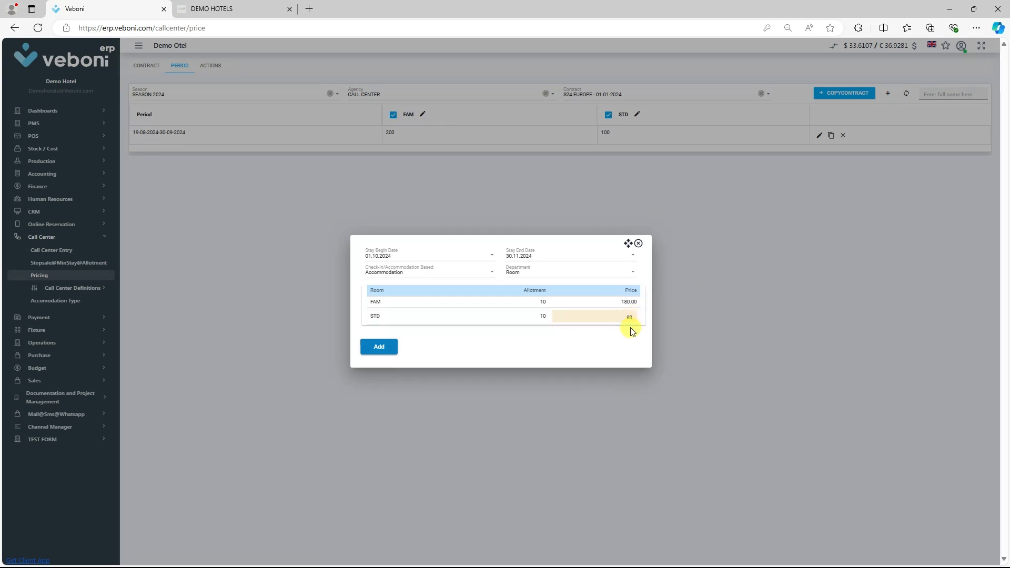
pyautogui.click(632, 330)
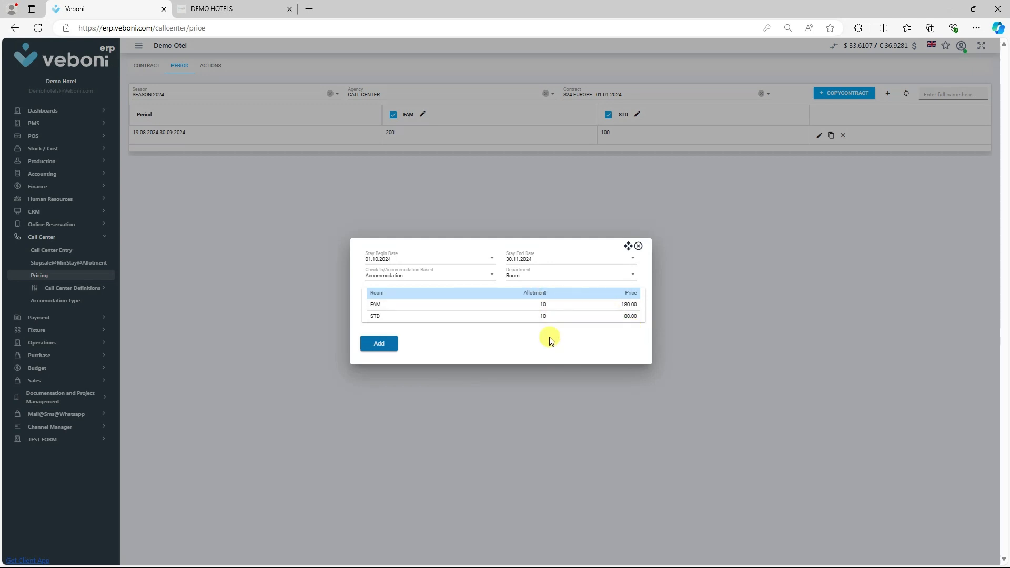
pyautogui.click(380, 344)
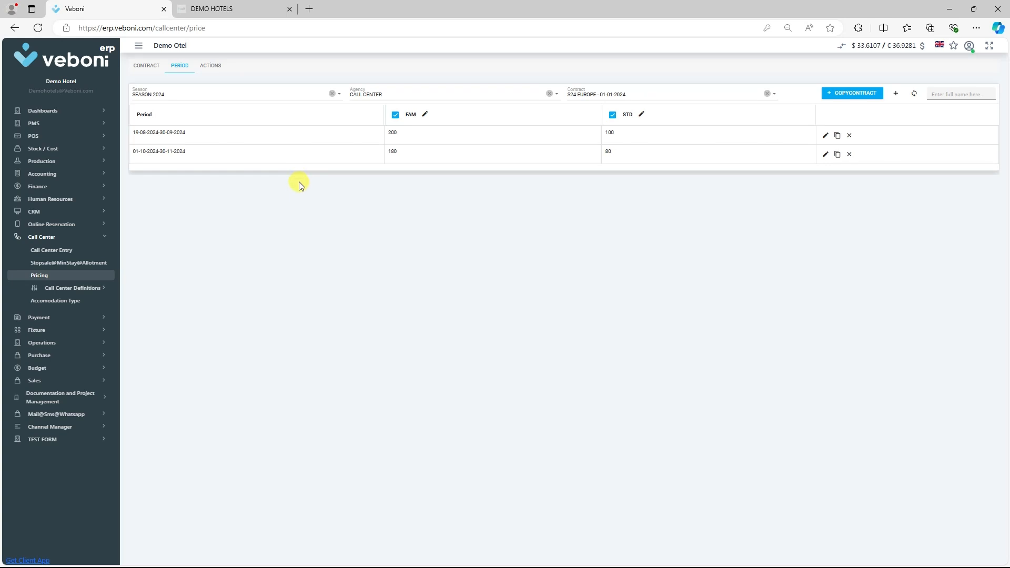
# Start a new EB/KB/SPO action for all rooms, with both the sale and stay periods beginning on 19.08.2024.
pyautogui.click(211, 67)
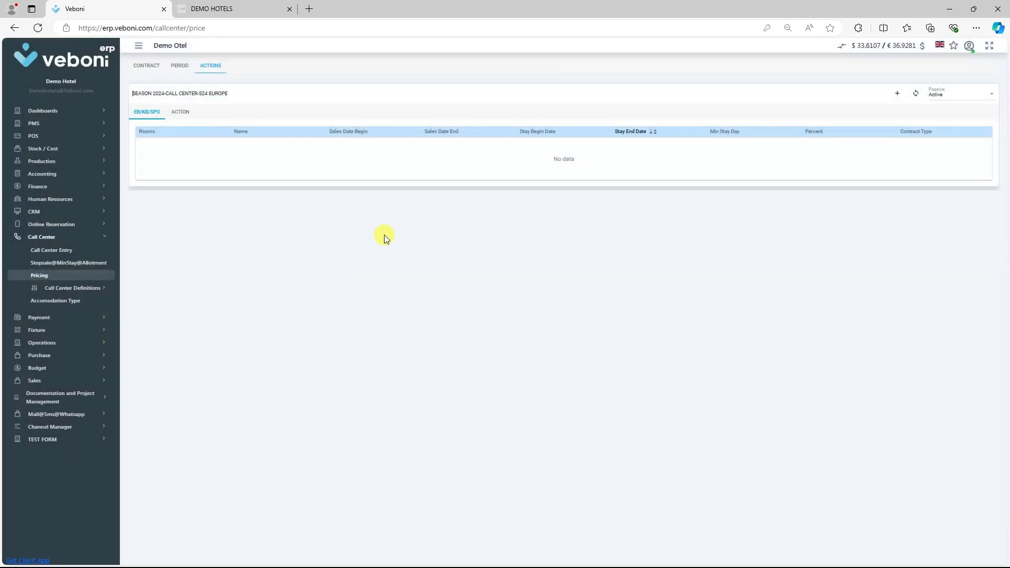
pyautogui.click(897, 93)
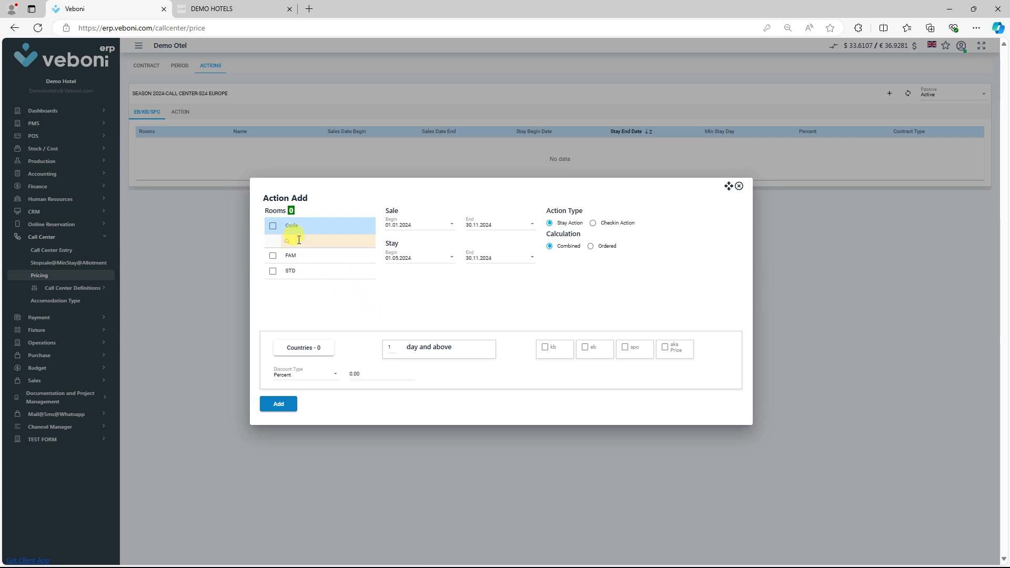
pyautogui.click(273, 226)
pyautogui.click(387, 225)
pyautogui.write('1908')
pyautogui.press('Tab')
pyautogui.press('Tab')
pyautogui.write('1908')
pyautogui.press('Tab')
pyautogui.press('Tab')
# Give the action a 30 percent discount of the spo type and add it to the contract.
pyautogui.click(353, 373)
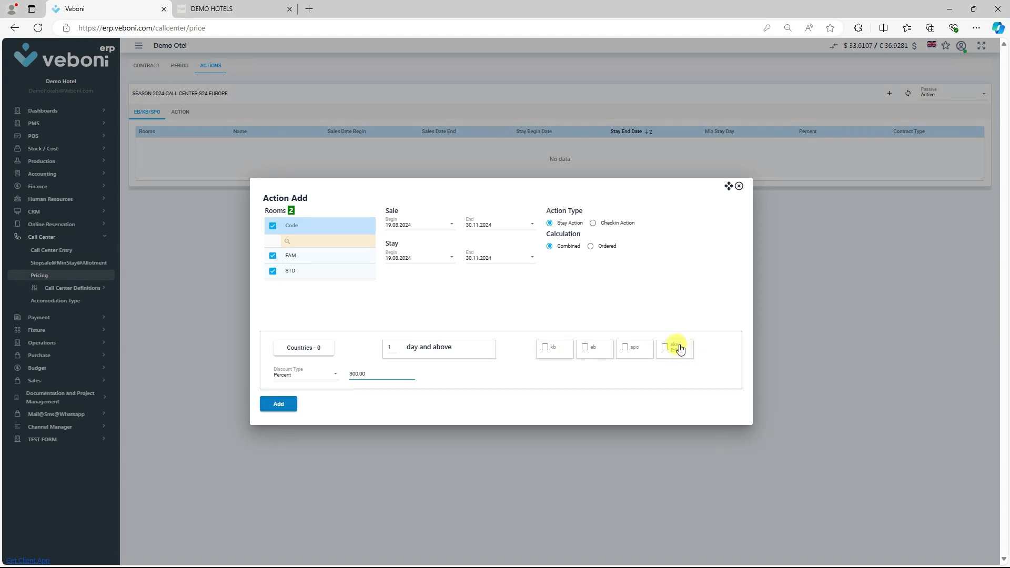
pyautogui.click(624, 348)
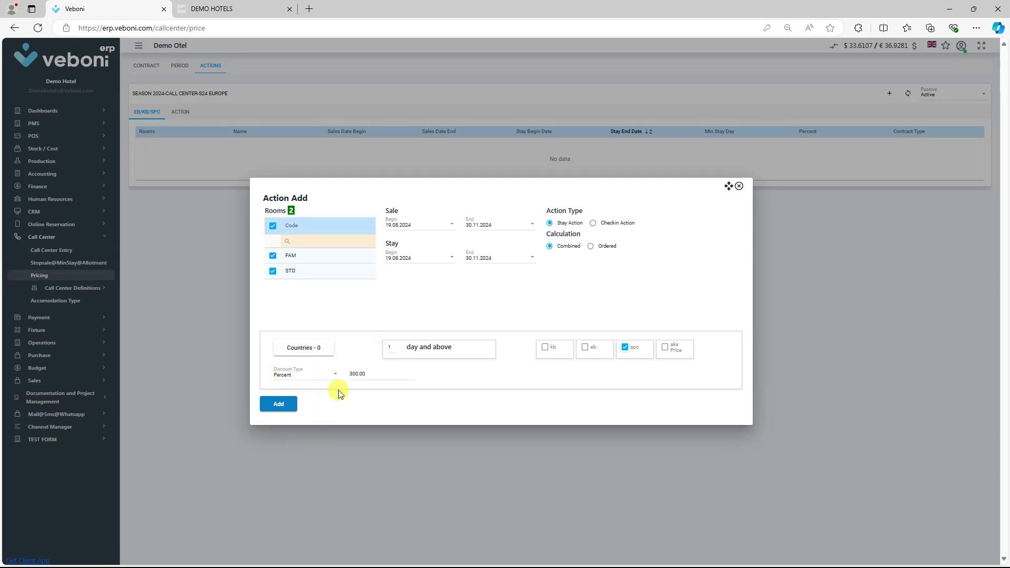
pyautogui.moveTo(349, 374); pyautogui.dragTo(352, 370)
pyautogui.press('BackSpace')
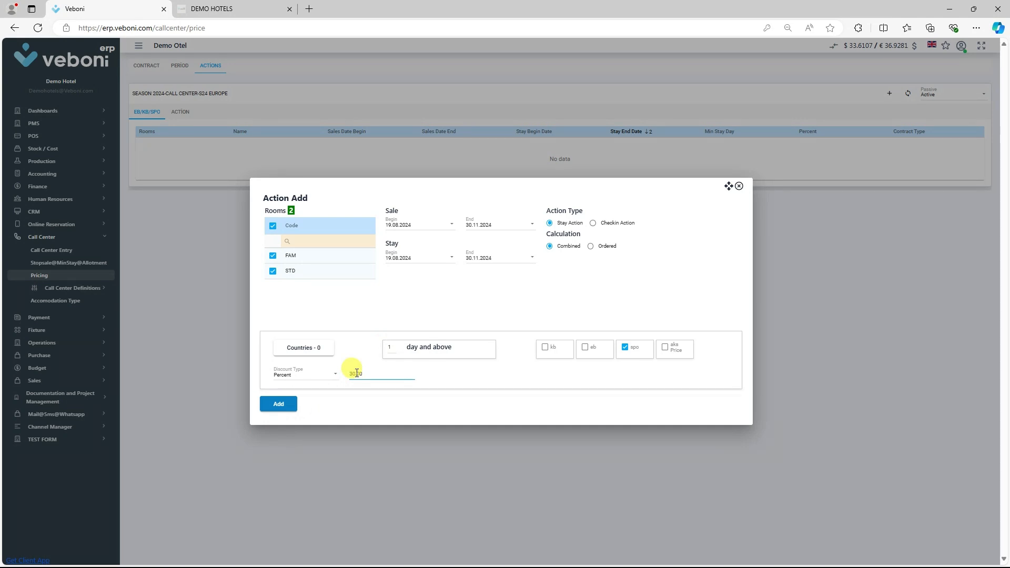
pyautogui.click(279, 410)
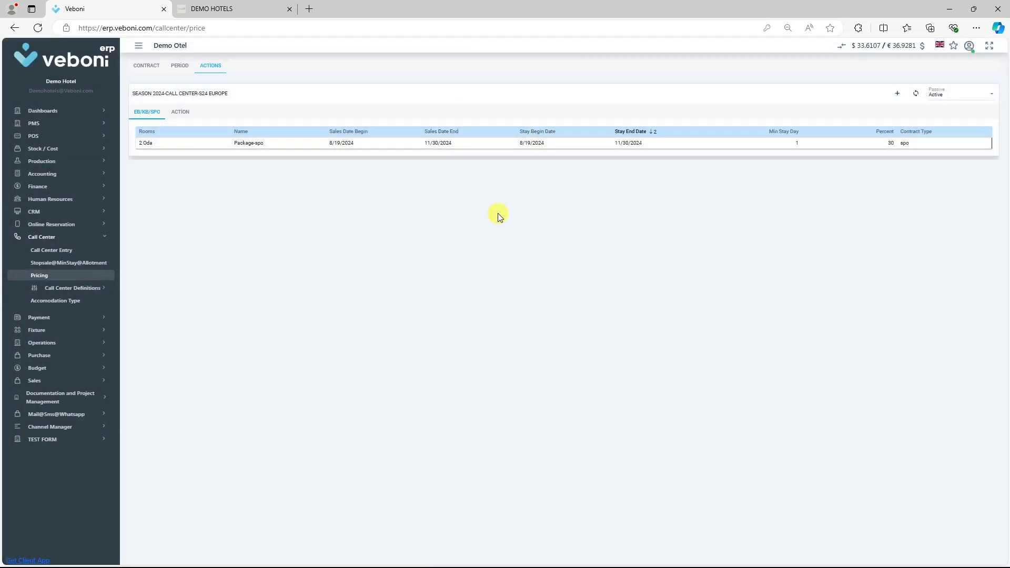
# Show the options available for the Package-spo action.
pyautogui.rightClick(456, 146)
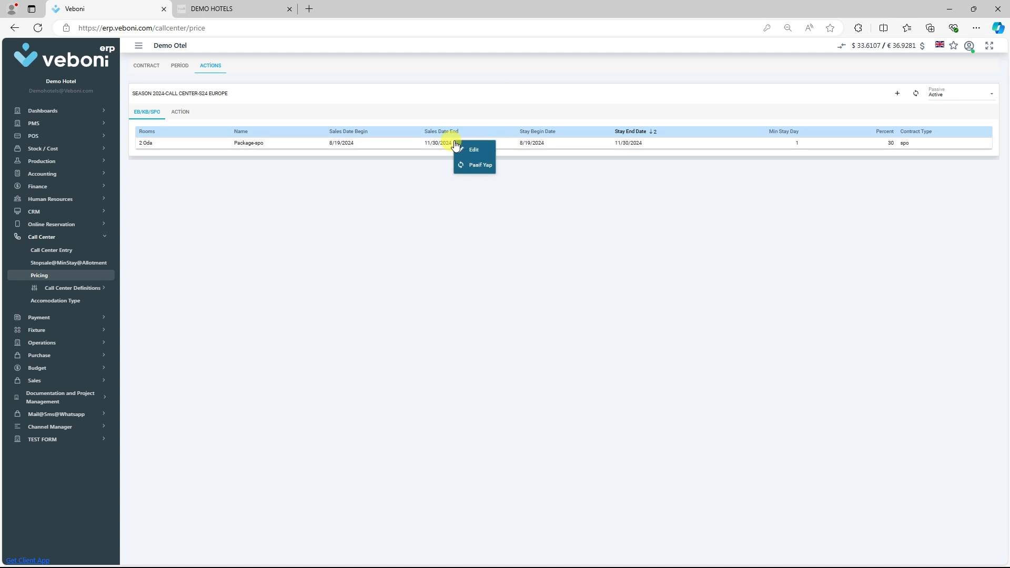